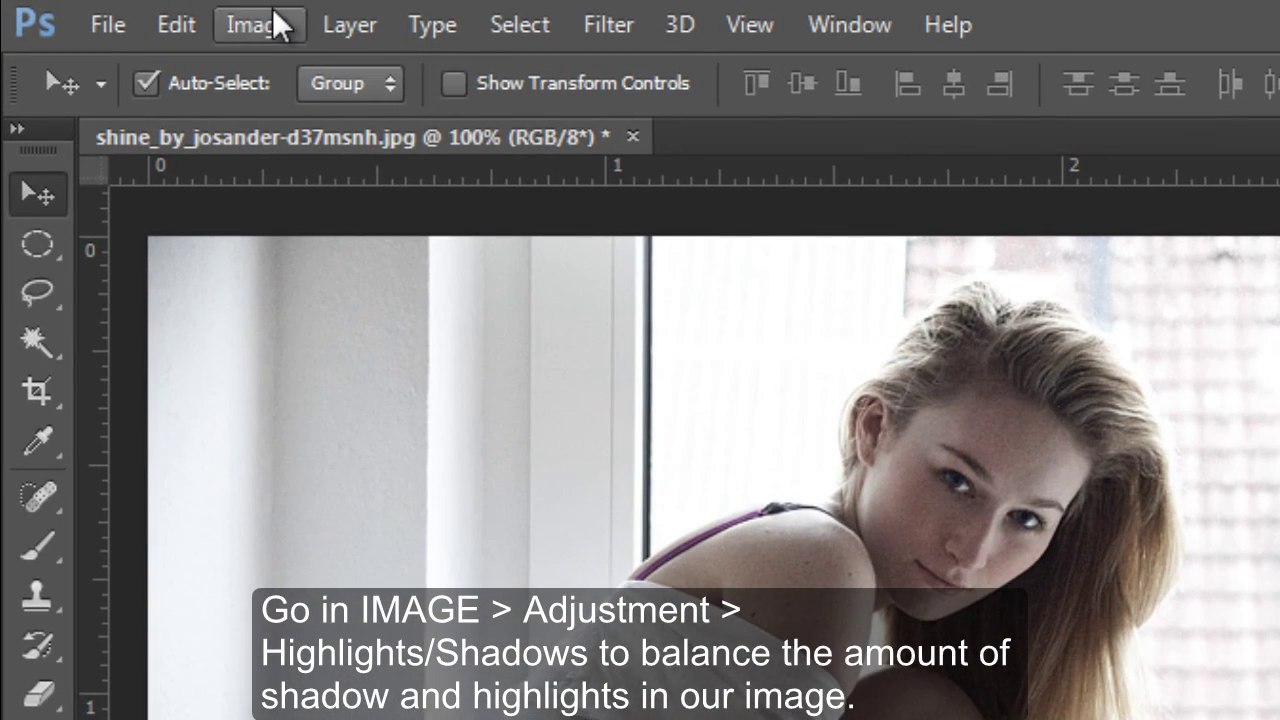
# Apply Shadows/Highlights at 6% shadows and 94% highlights, comparing against the original before confirming
pyautogui.click(277, 23)
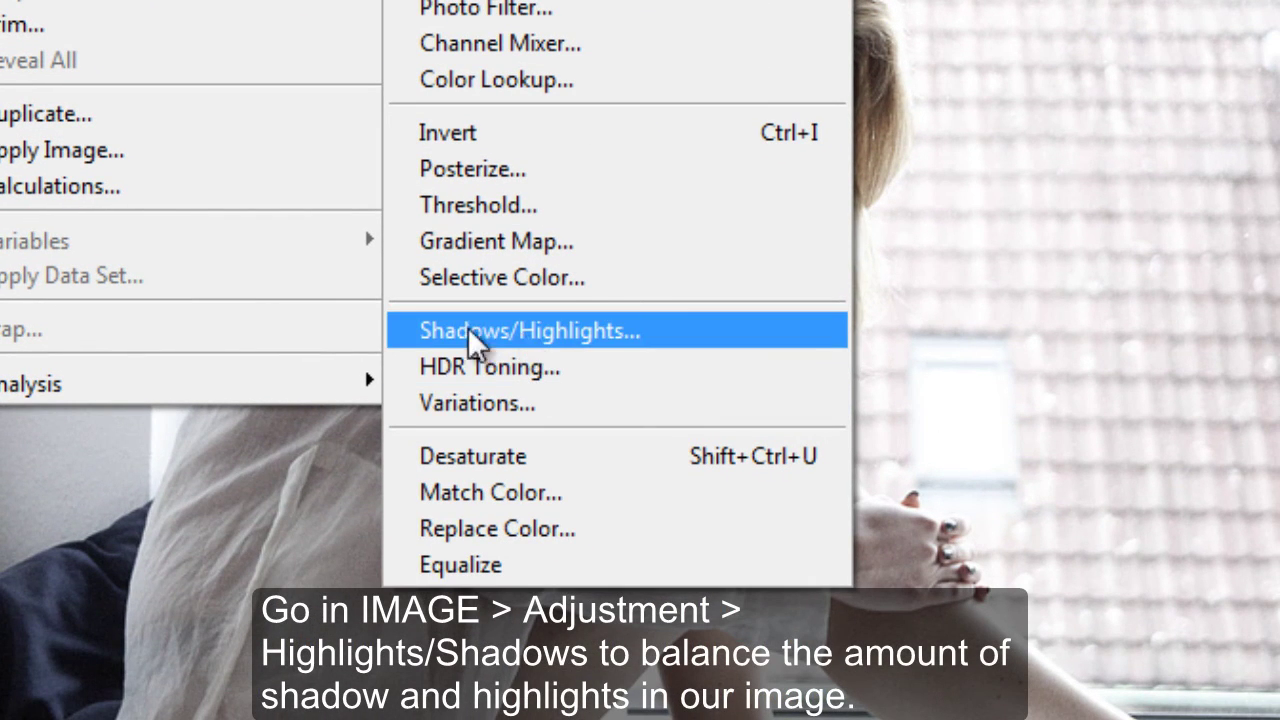
pyautogui.click(616, 333)
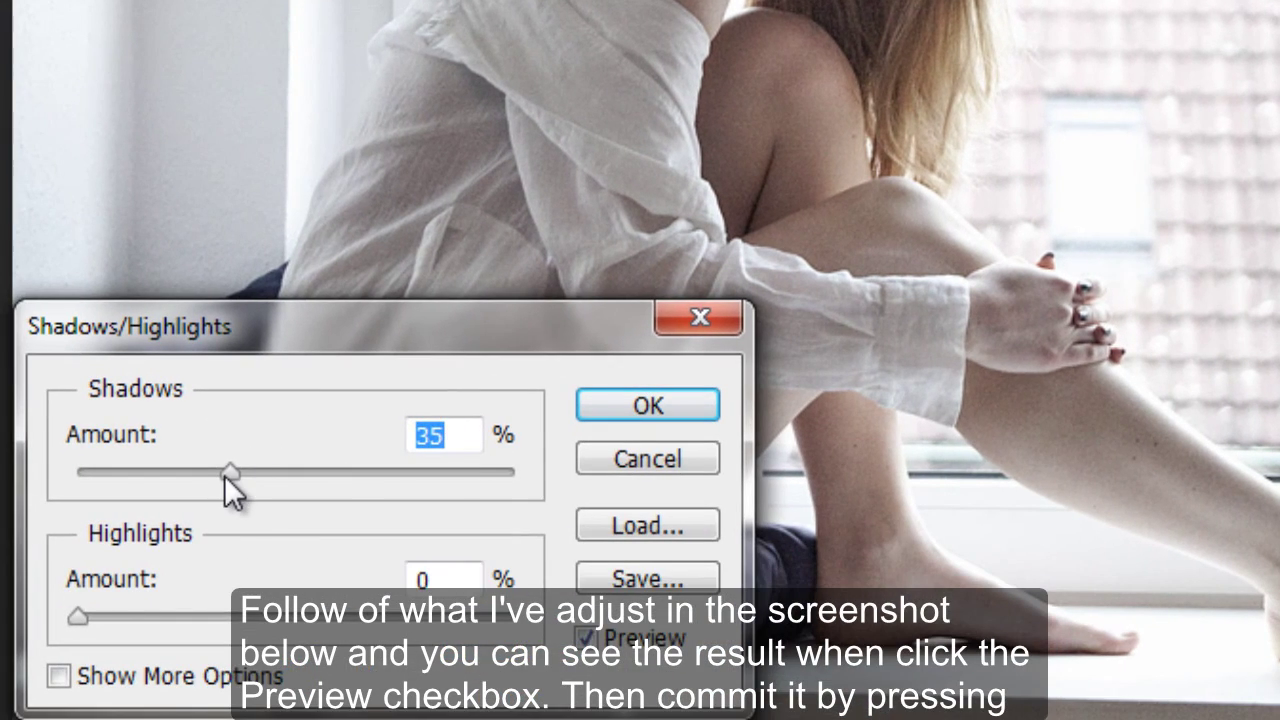
pyautogui.moveTo(224, 475); pyautogui.dragTo(102, 471)
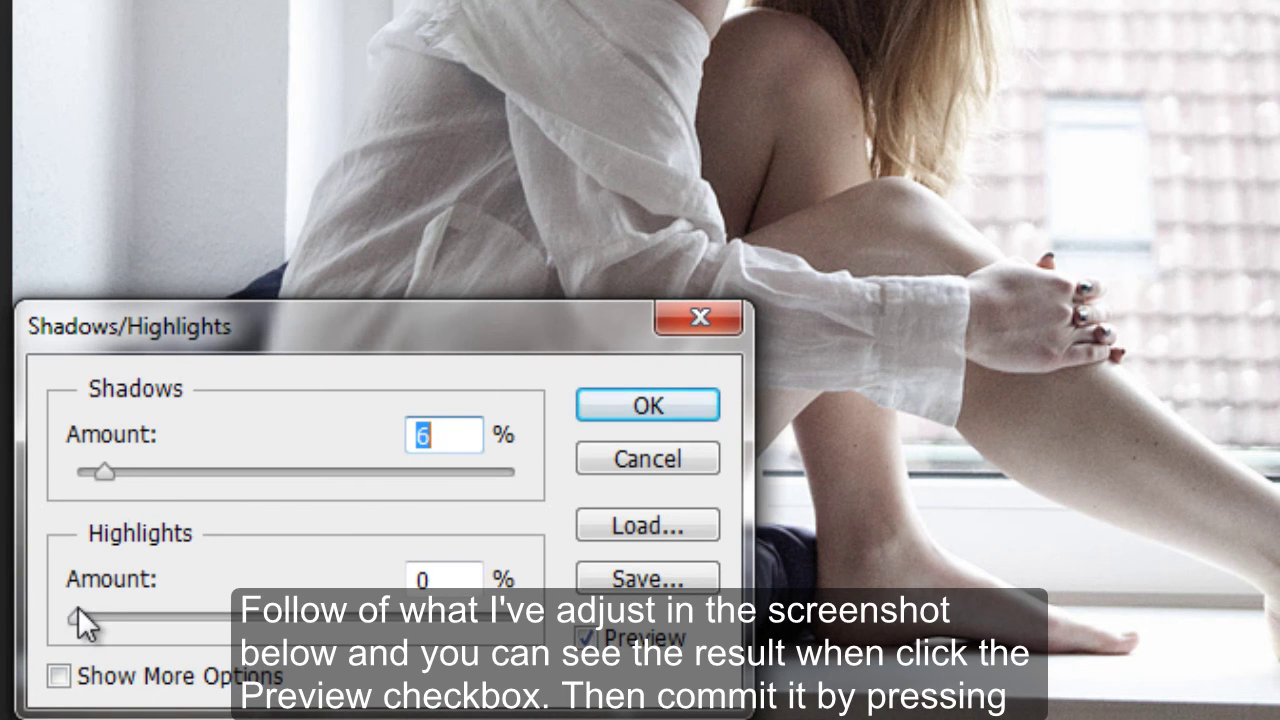
pyautogui.moveTo(78, 618); pyautogui.dragTo(488, 636)
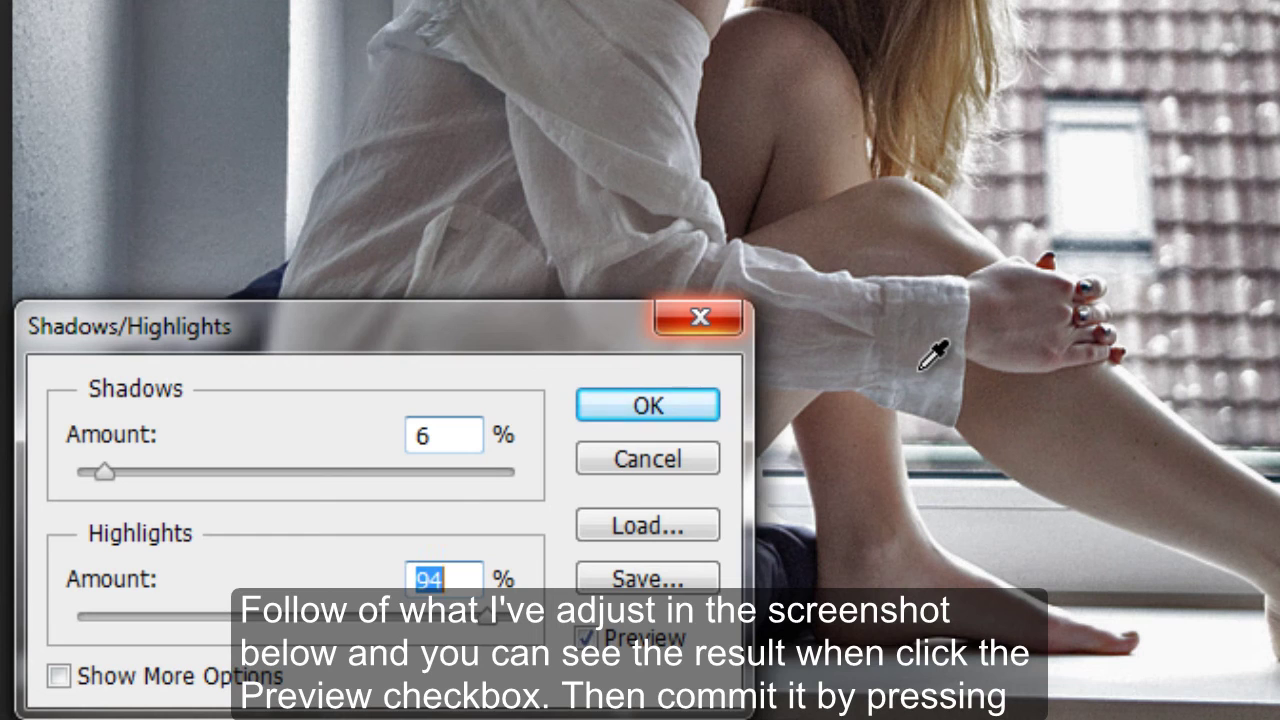
pyautogui.click(586, 640)
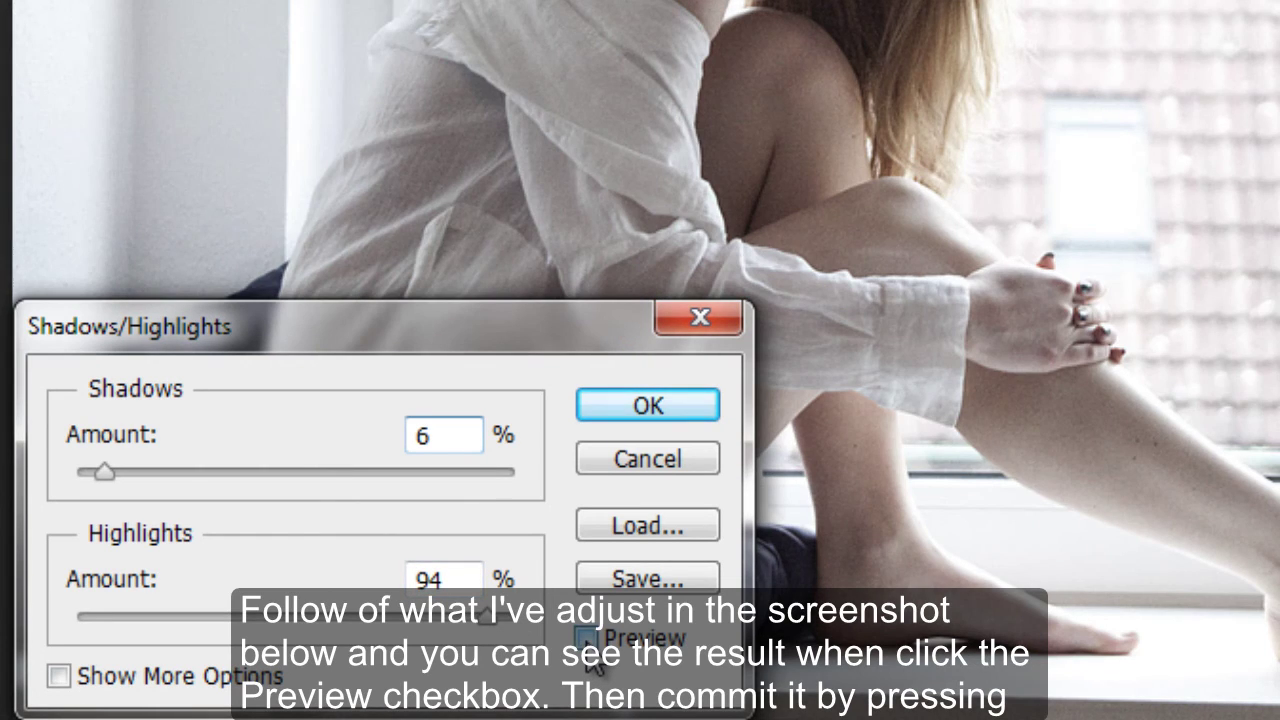
pyautogui.click(588, 639)
pyautogui.click(588, 639)
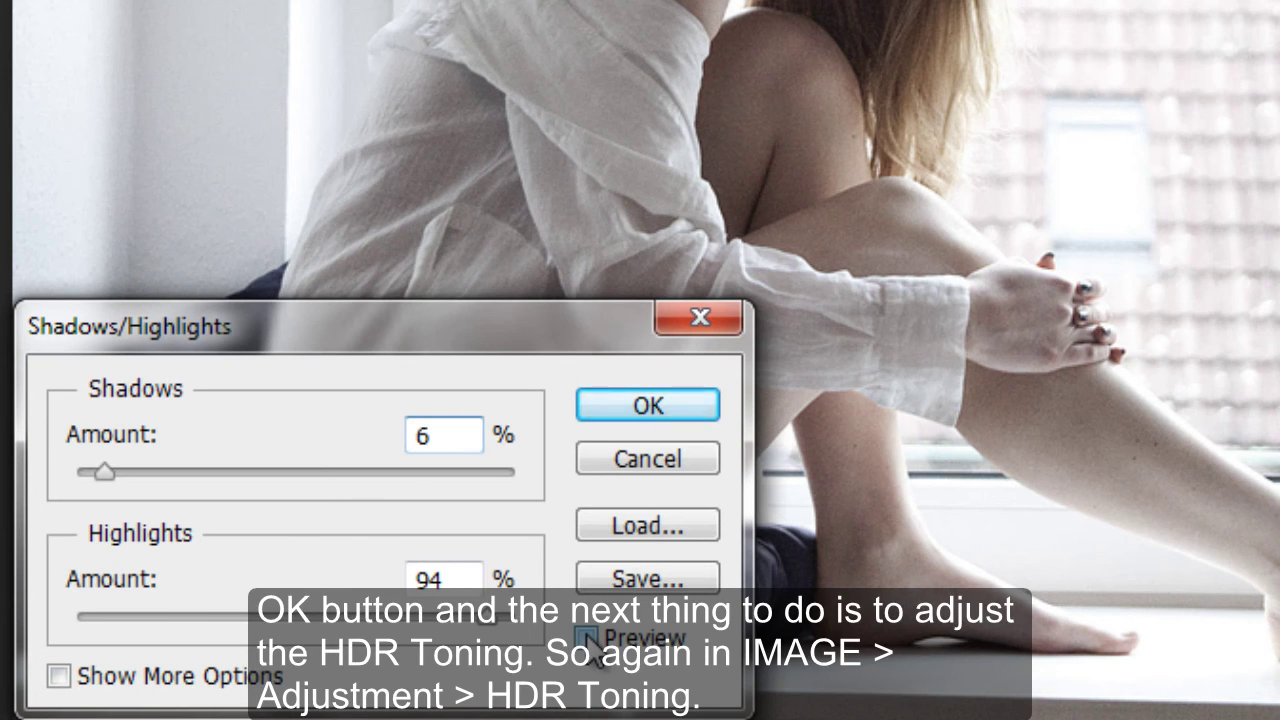
pyautogui.click(636, 408)
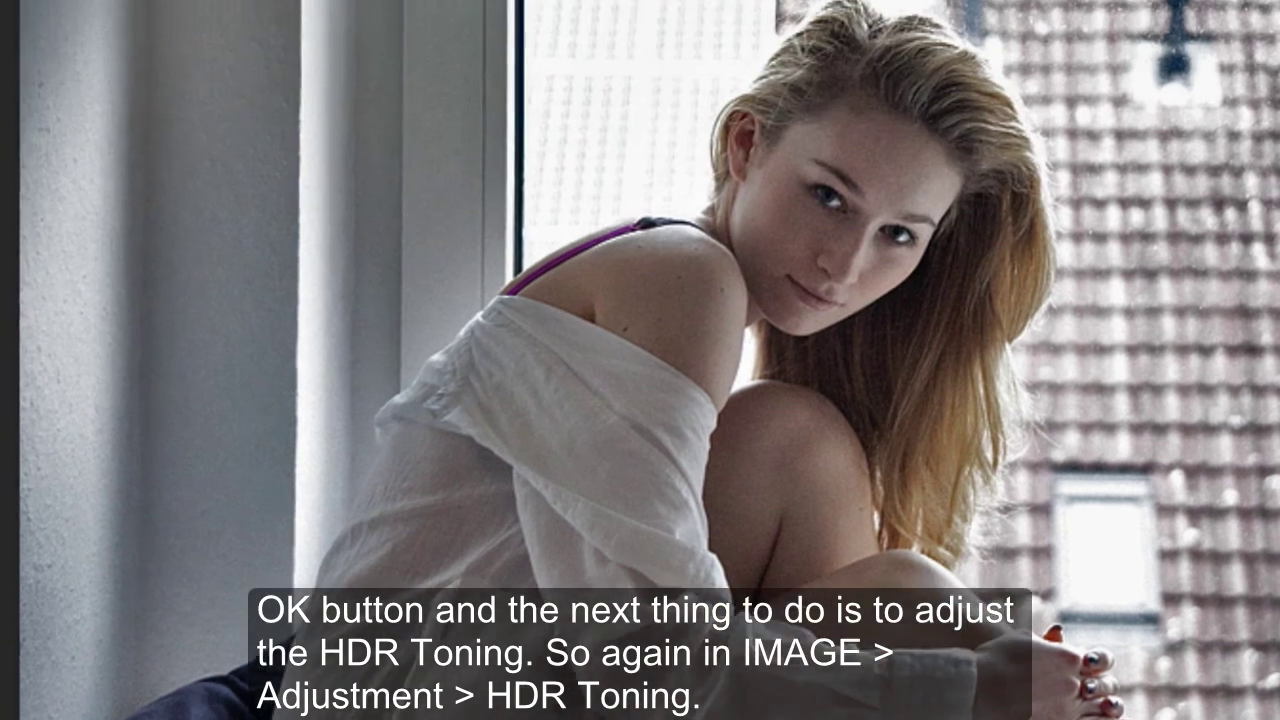
# Apply HDR Toning with edge glow strength 1.08, Detail +138 and Highlight -5, checking the preview
pyautogui.click(135, 24)
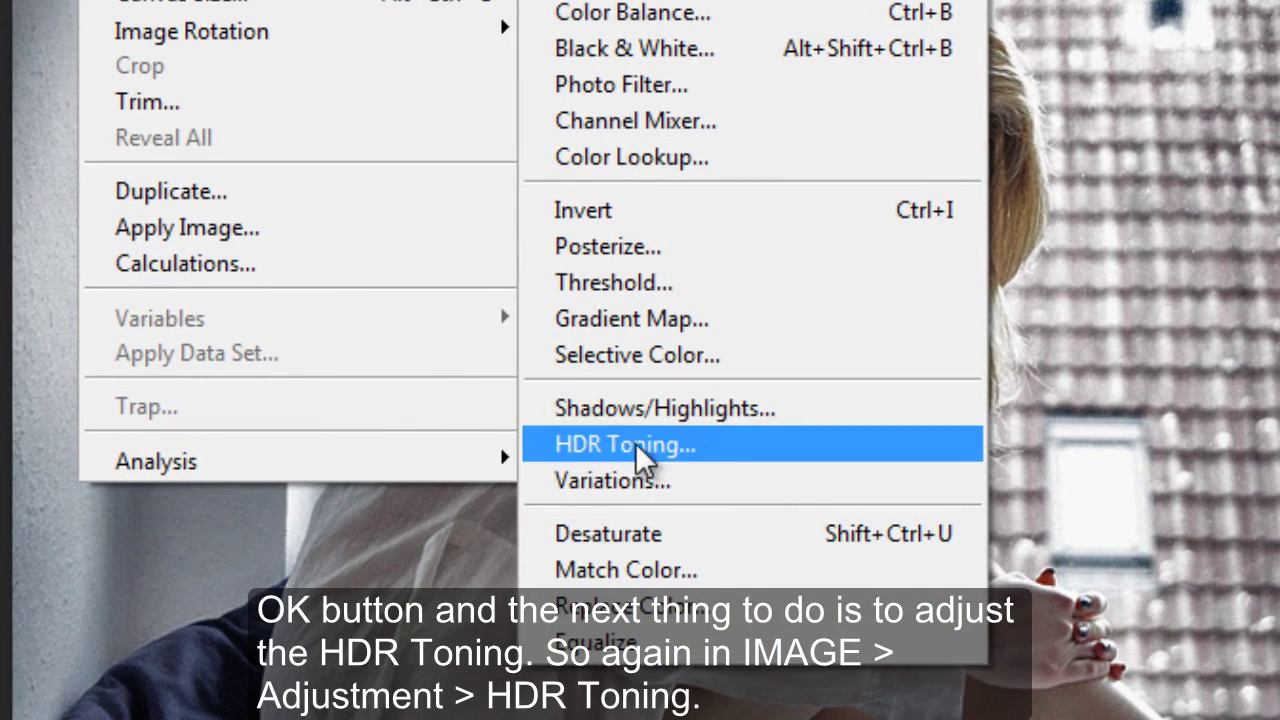
pyautogui.click(720, 456)
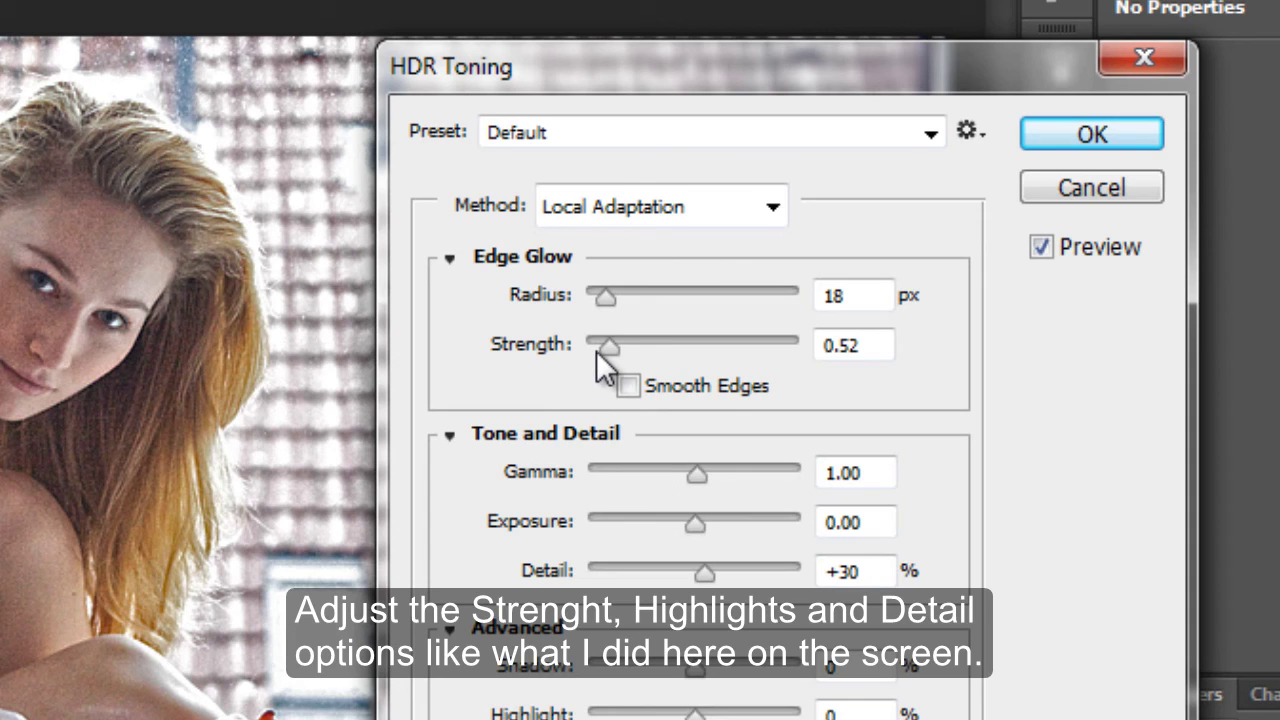
pyautogui.moveTo(607, 346); pyautogui.dragTo(640, 347)
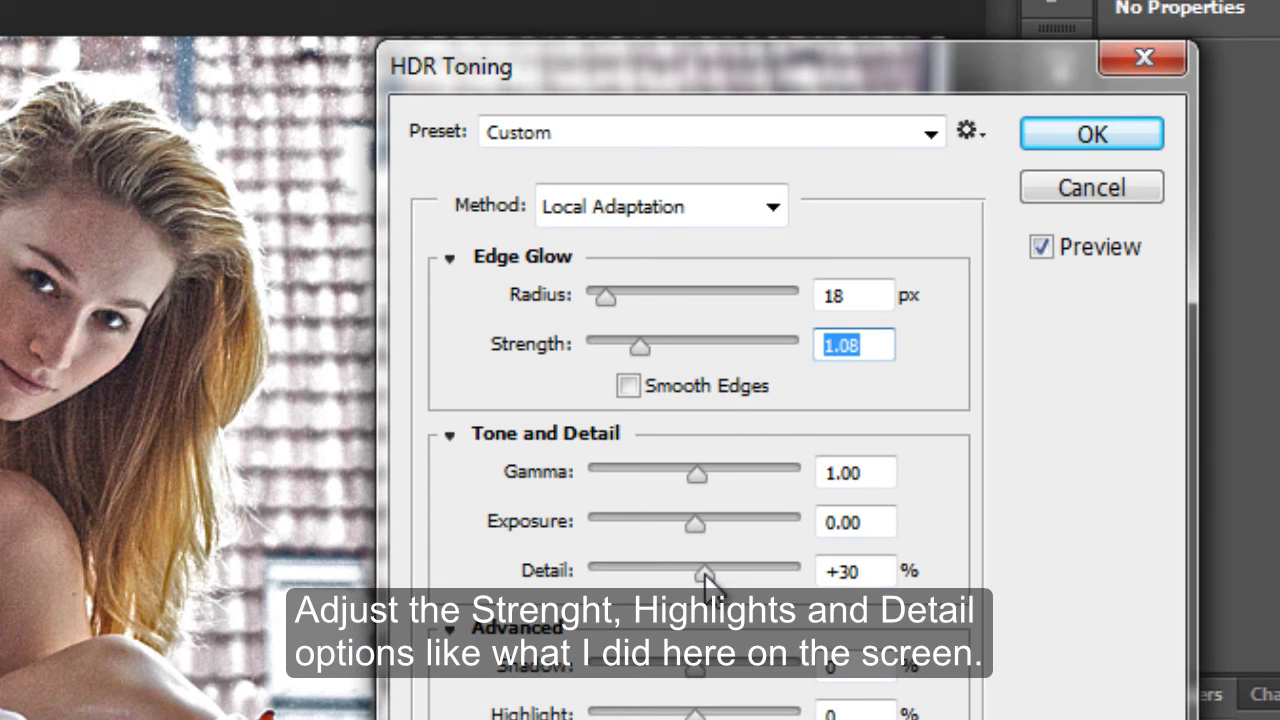
pyautogui.moveTo(704, 574); pyautogui.dragTo(745, 582)
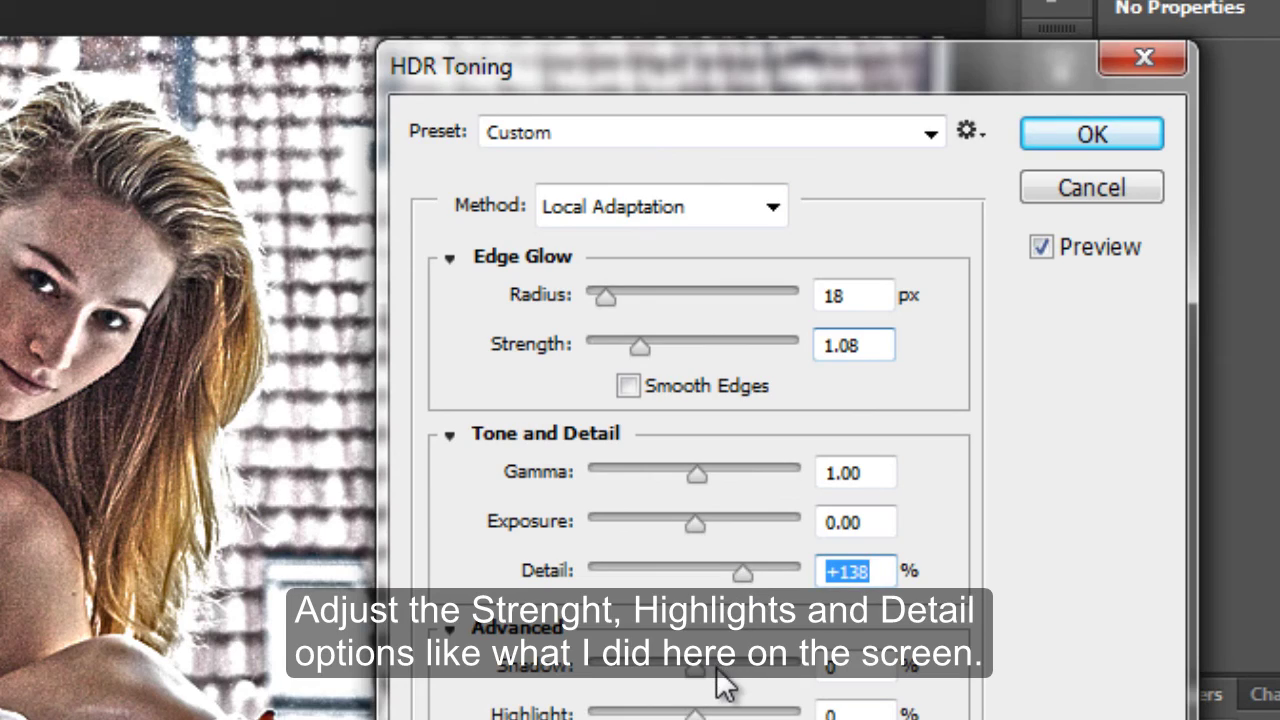
pyautogui.moveTo(695, 714); pyautogui.dragTo(693, 714)
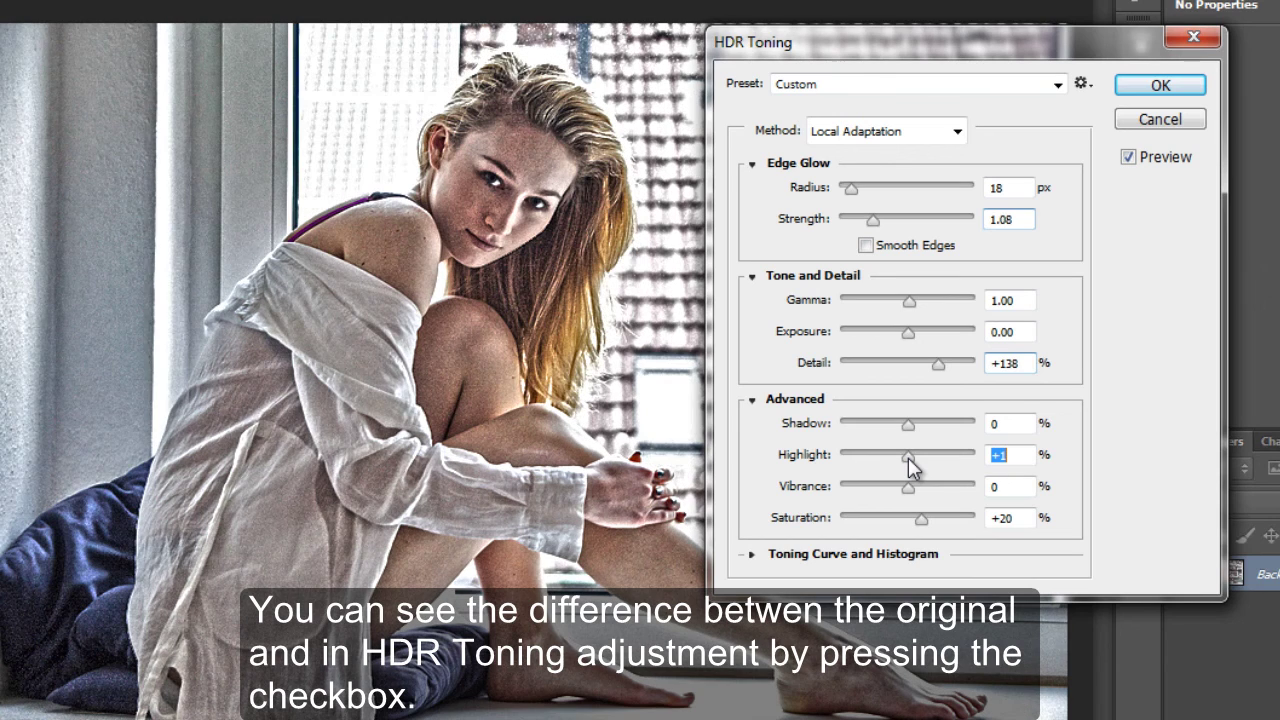
pyautogui.moveTo(907, 462); pyautogui.dragTo(904, 457)
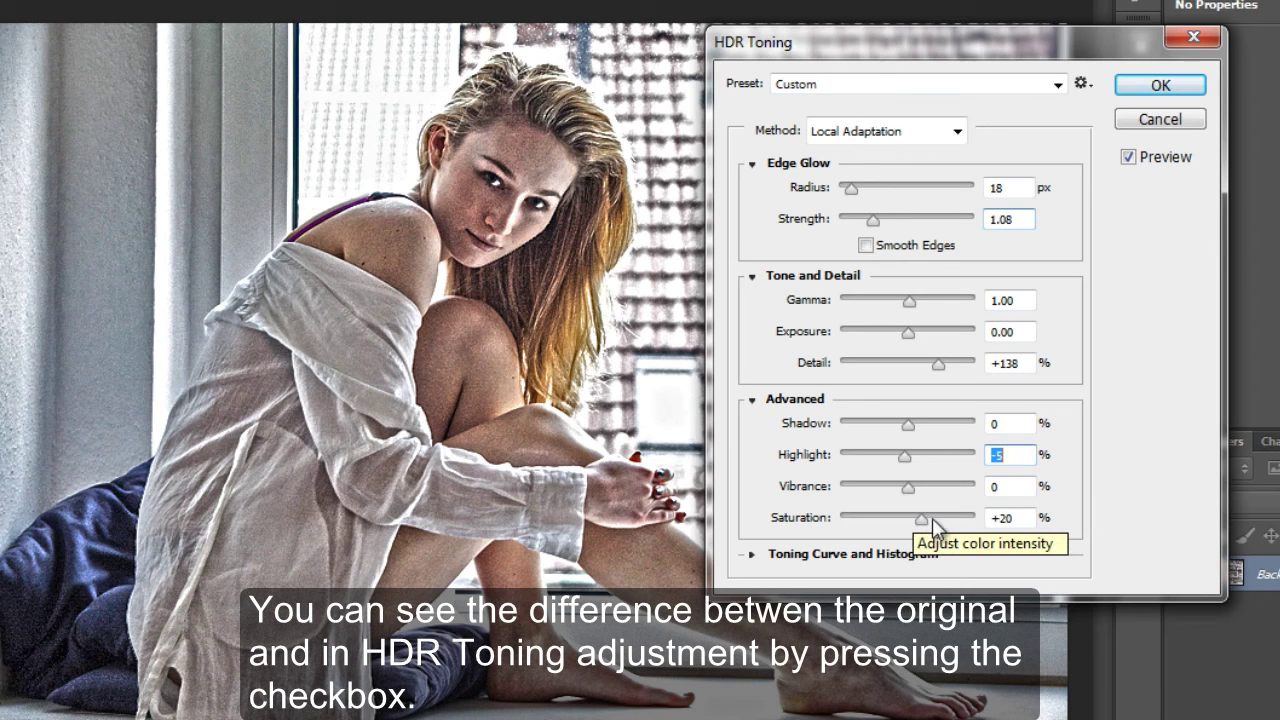
pyautogui.click(1129, 157)
pyautogui.click(1140, 160)
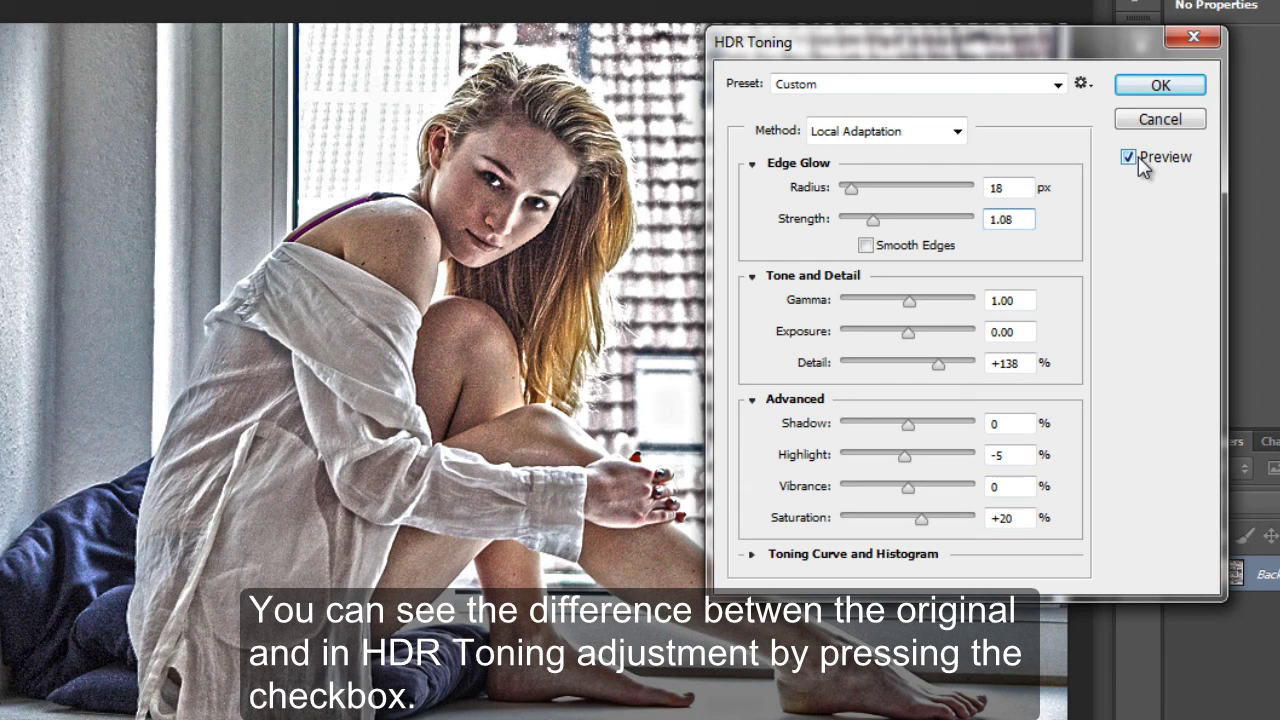
pyautogui.click(1143, 167)
pyautogui.click(1143, 167)
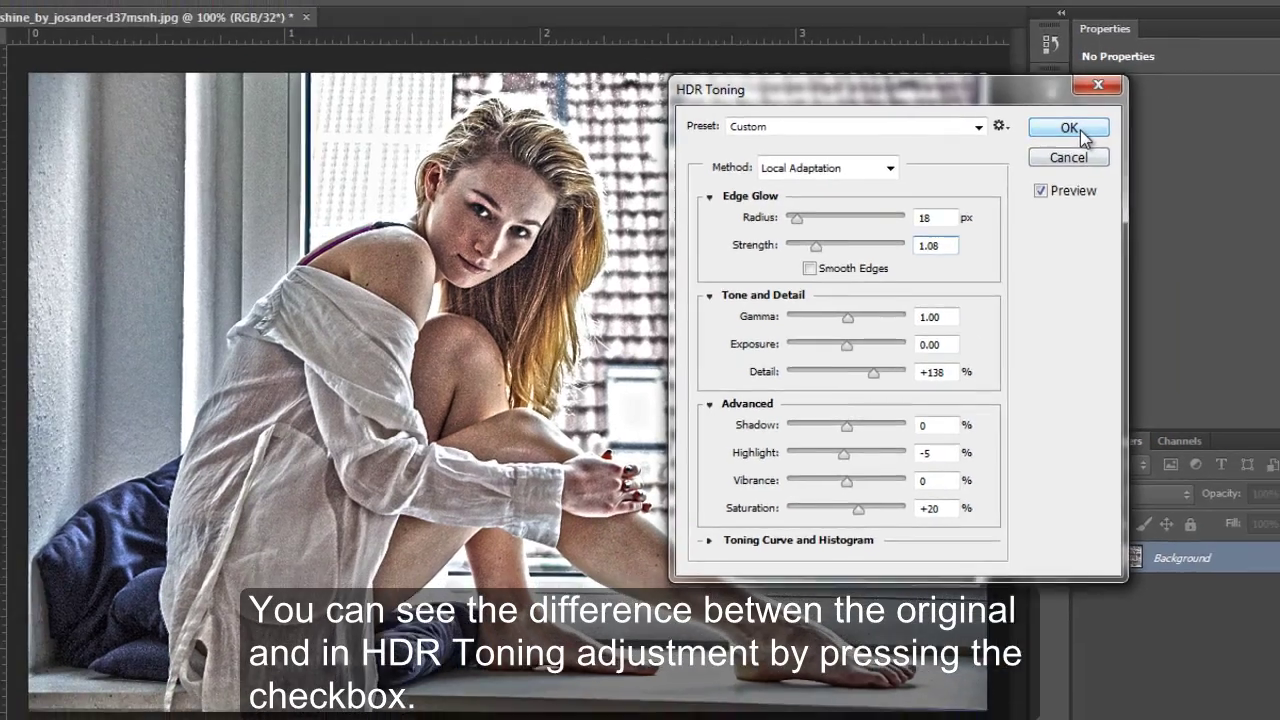
pyautogui.click(1069, 128)
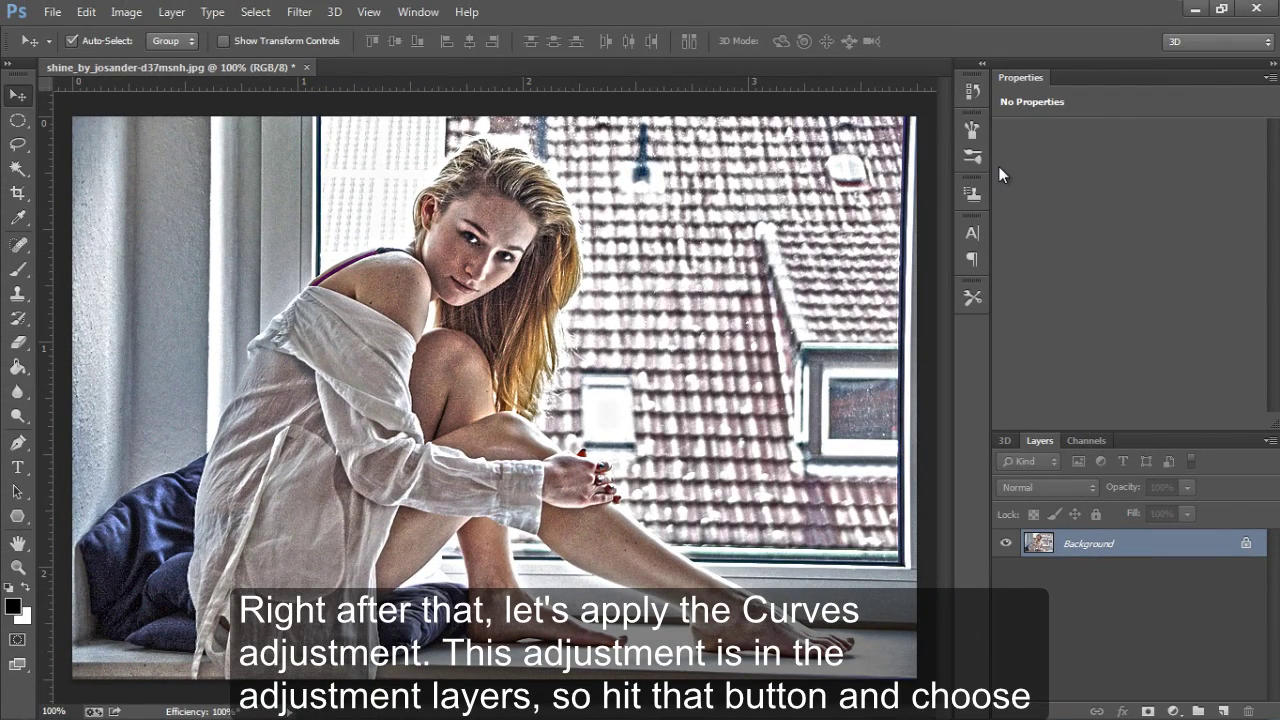
# Add a Curves adjustment layer and raise a midtone point on its Red channel curve
pyautogui.click(1174, 710)
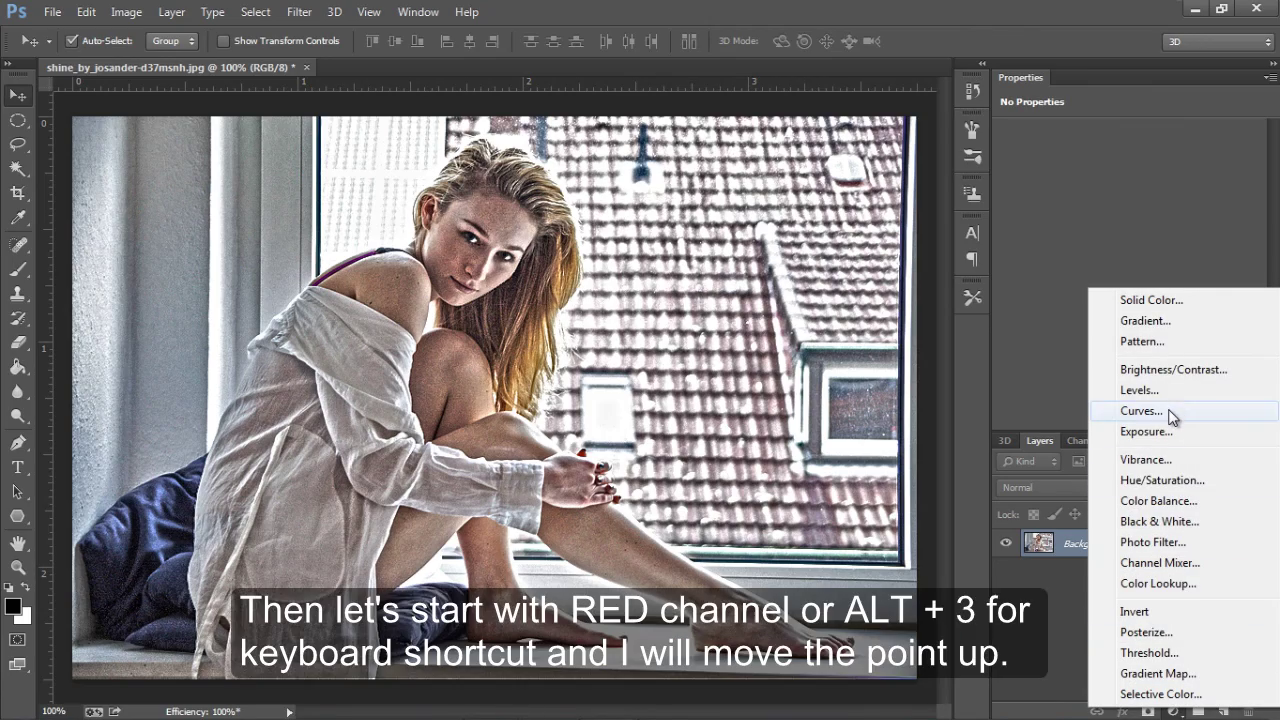
pyautogui.click(1170, 411)
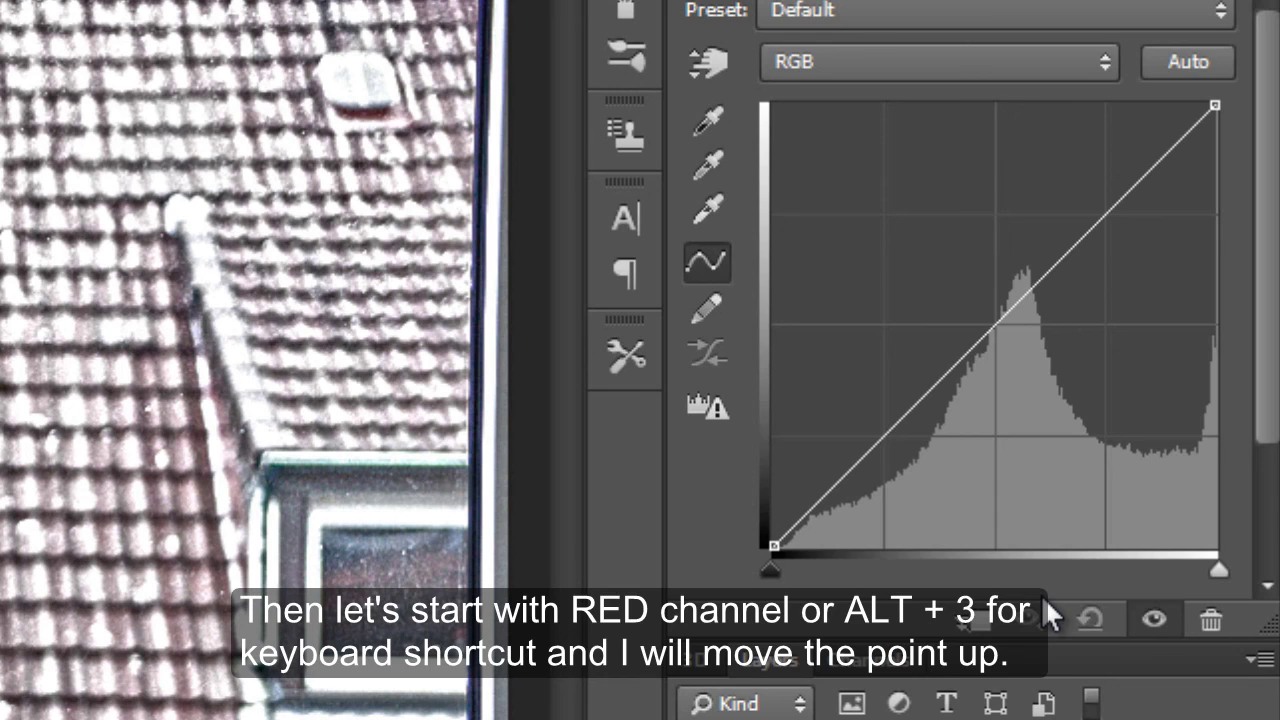
pyautogui.hotkey('alt', '3')
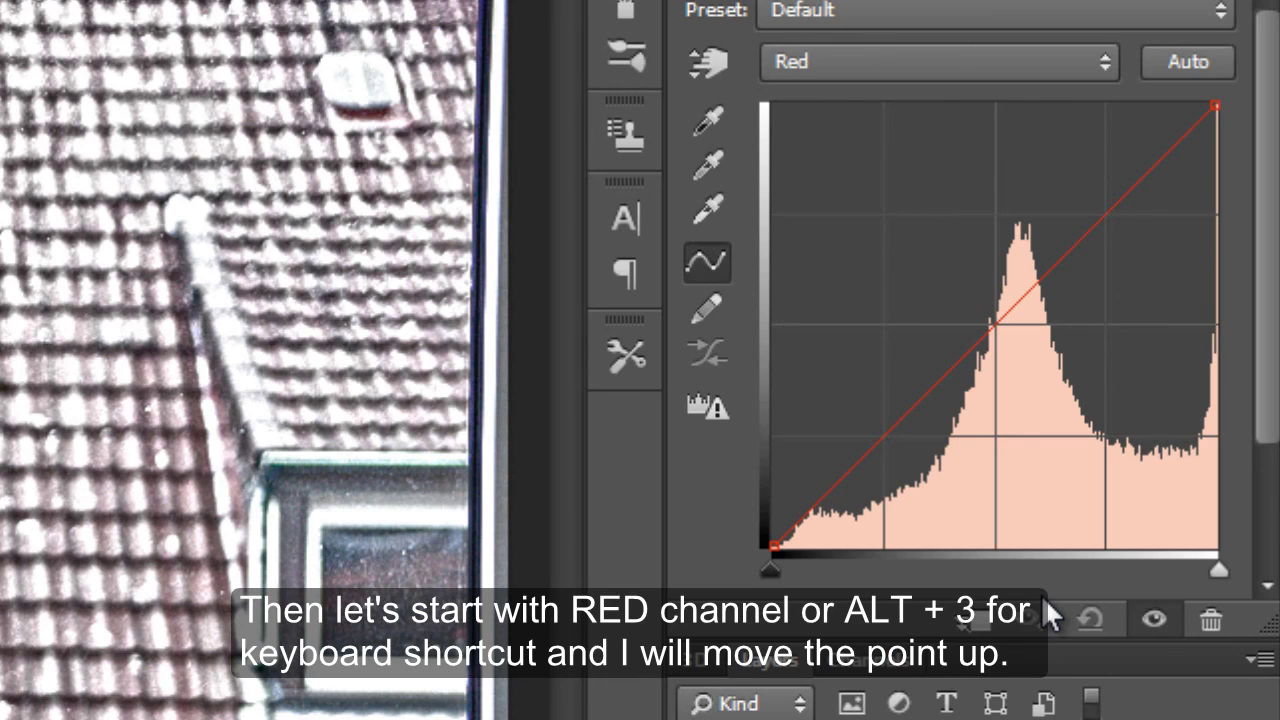
pyautogui.click(898, 59)
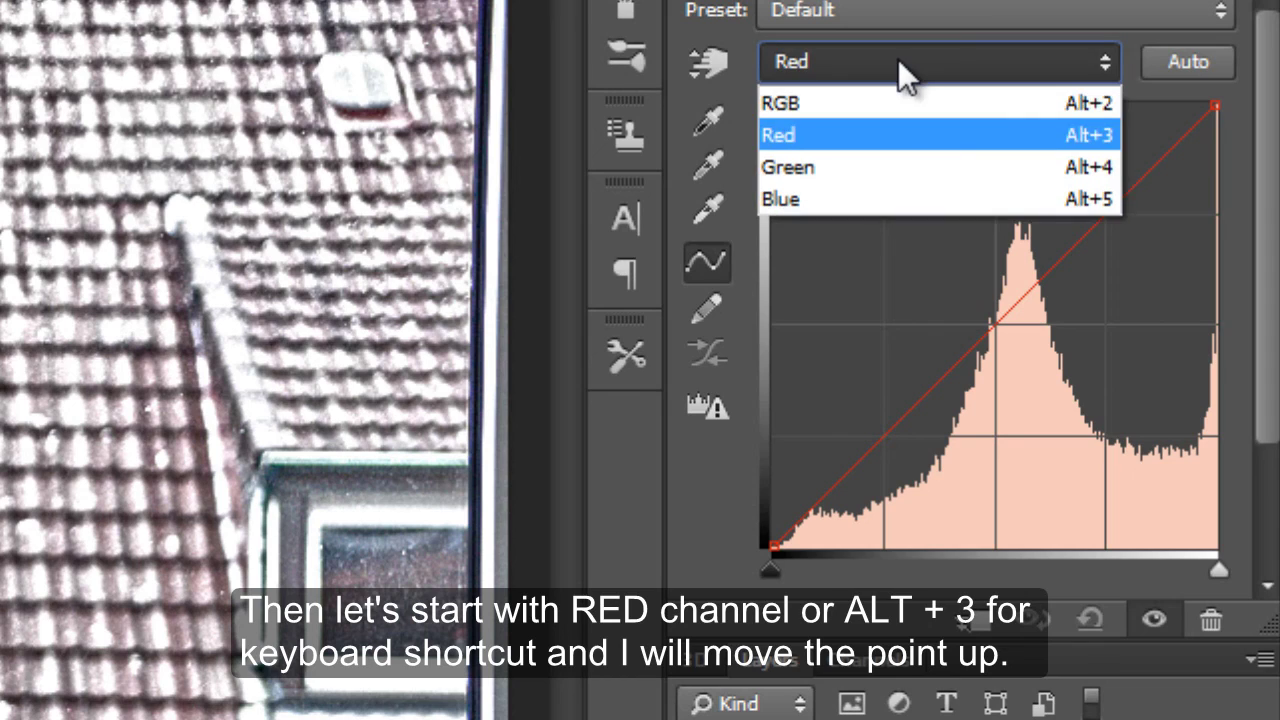
pyautogui.click(914, 135)
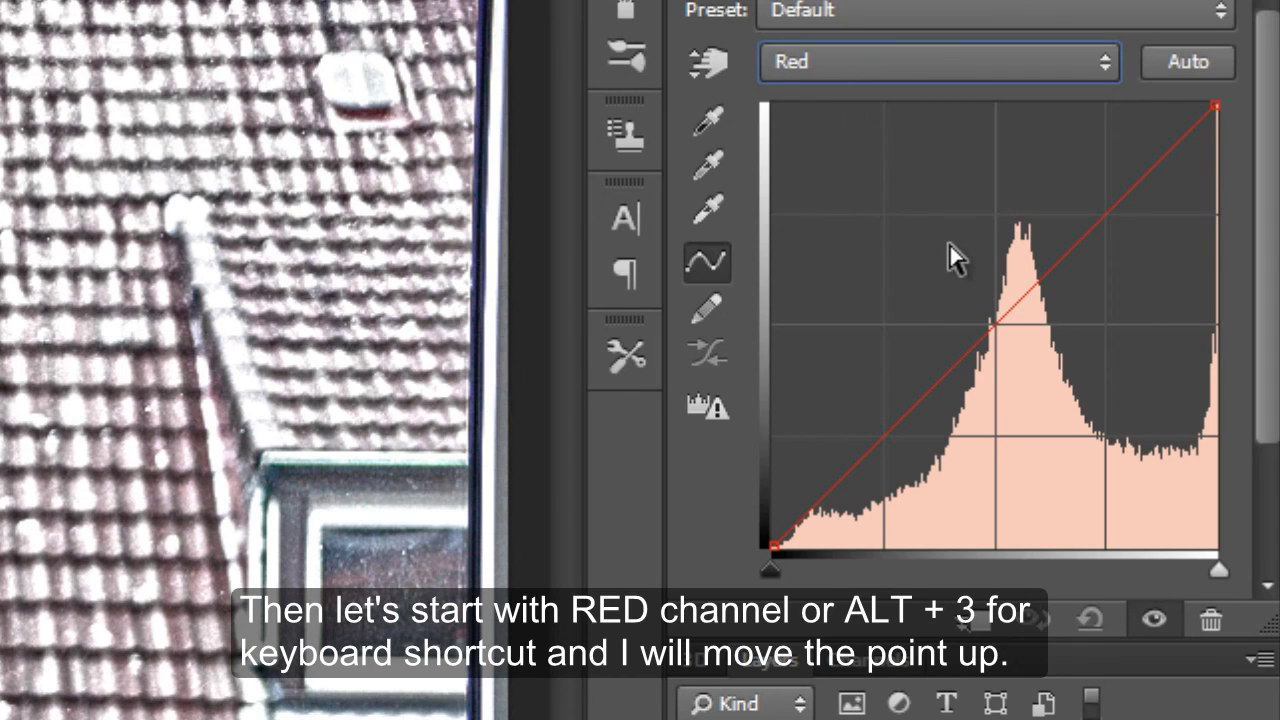
pyautogui.click(990, 328)
pyautogui.moveTo(990, 328); pyautogui.dragTo(974, 314)
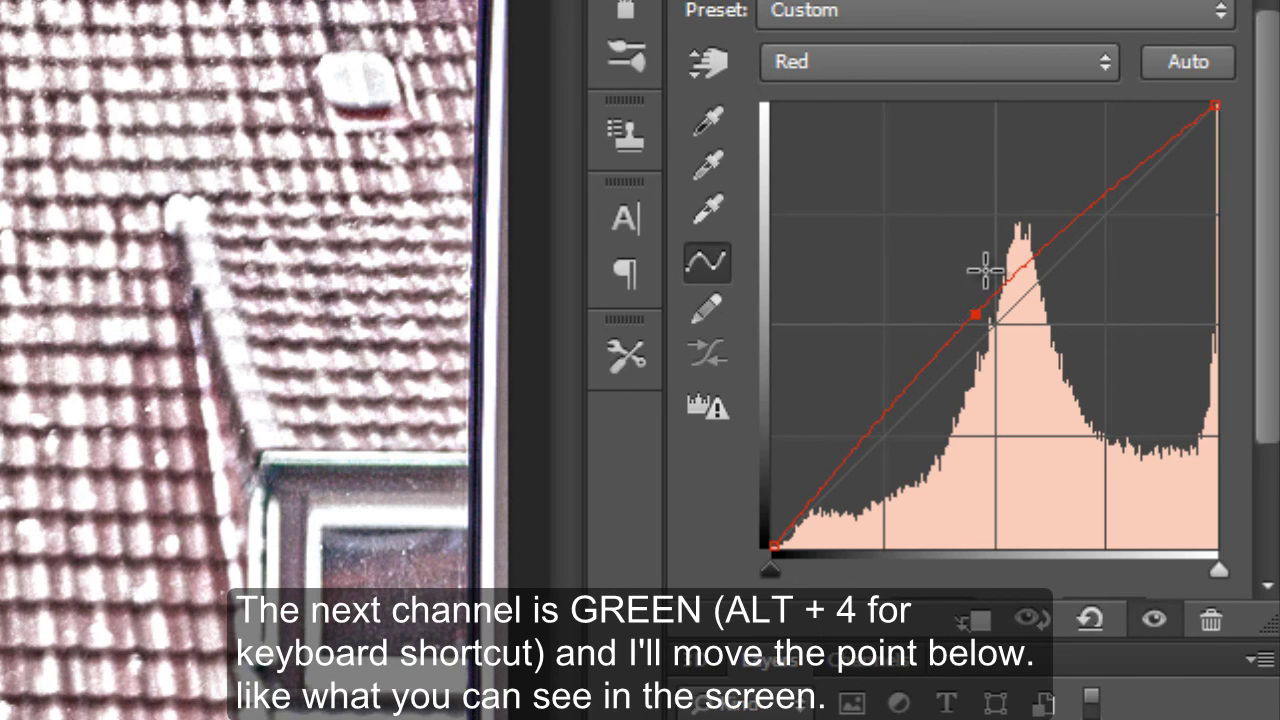
# Drag the Green channel curve's midpoint down on the Curves layer for a magenta tint
pyautogui.click(951, 68)
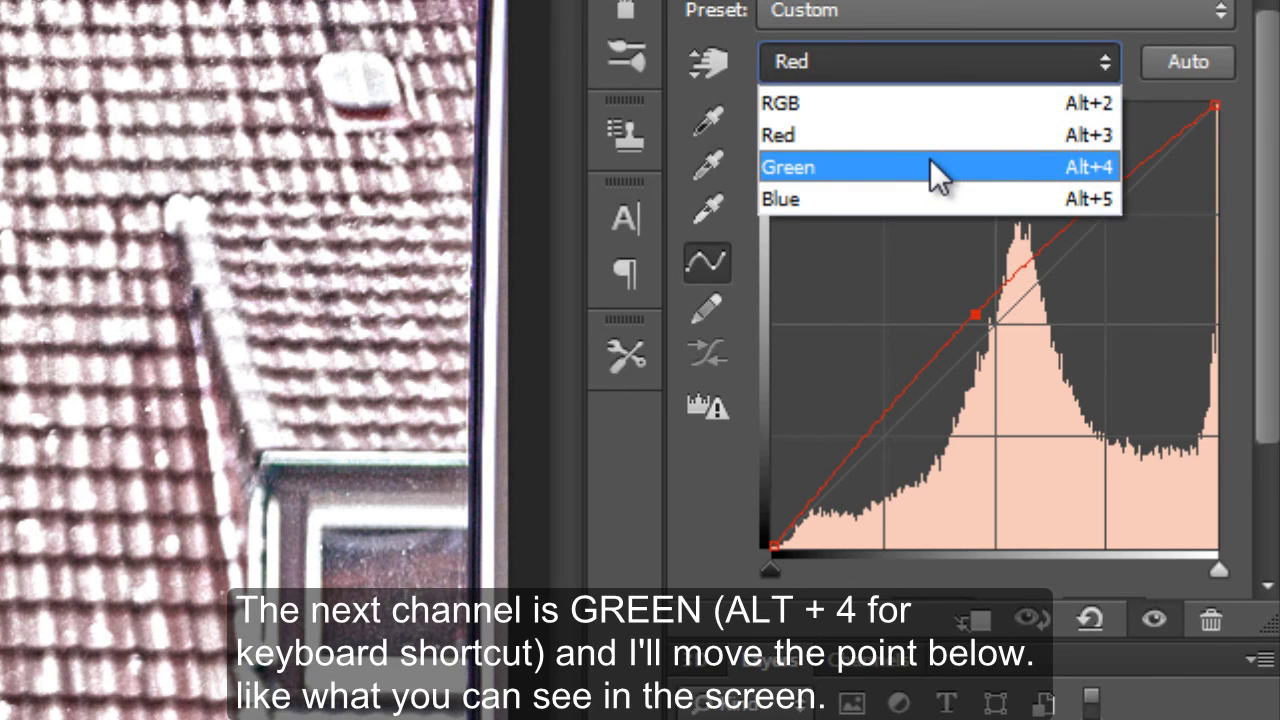
pyautogui.click(930, 166)
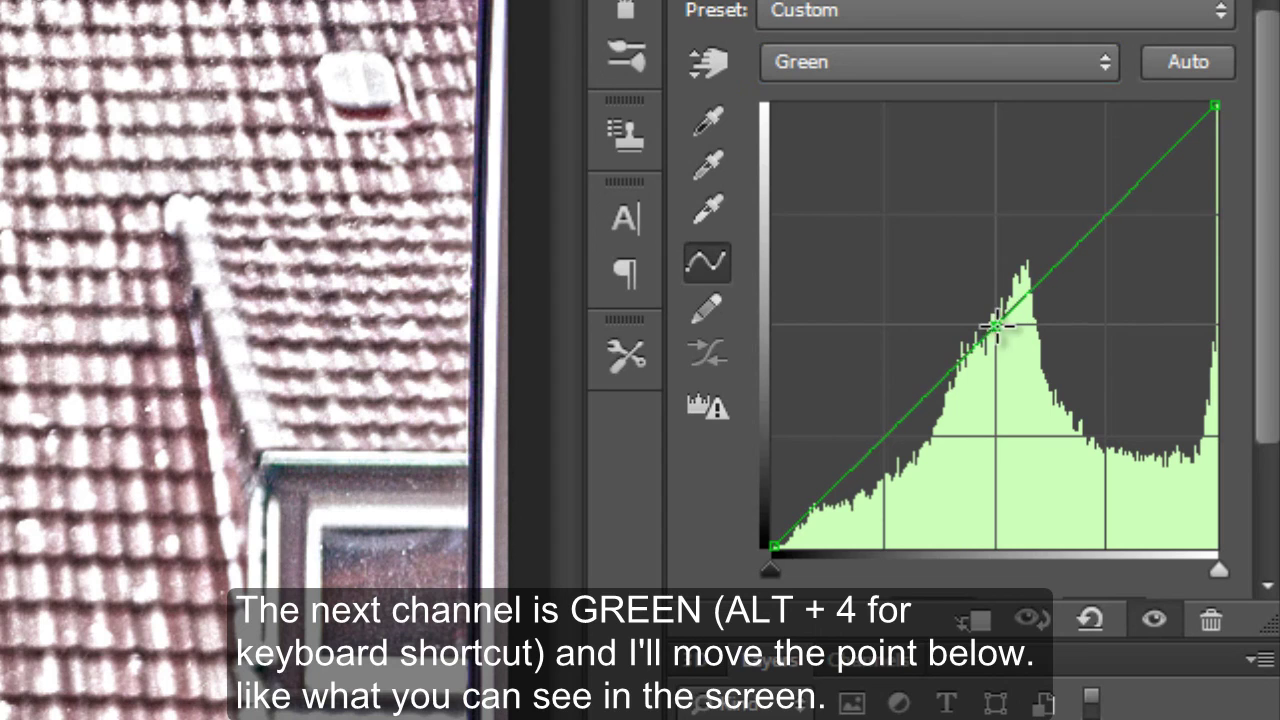
pyautogui.moveTo(996, 326); pyautogui.dragTo(1021, 354)
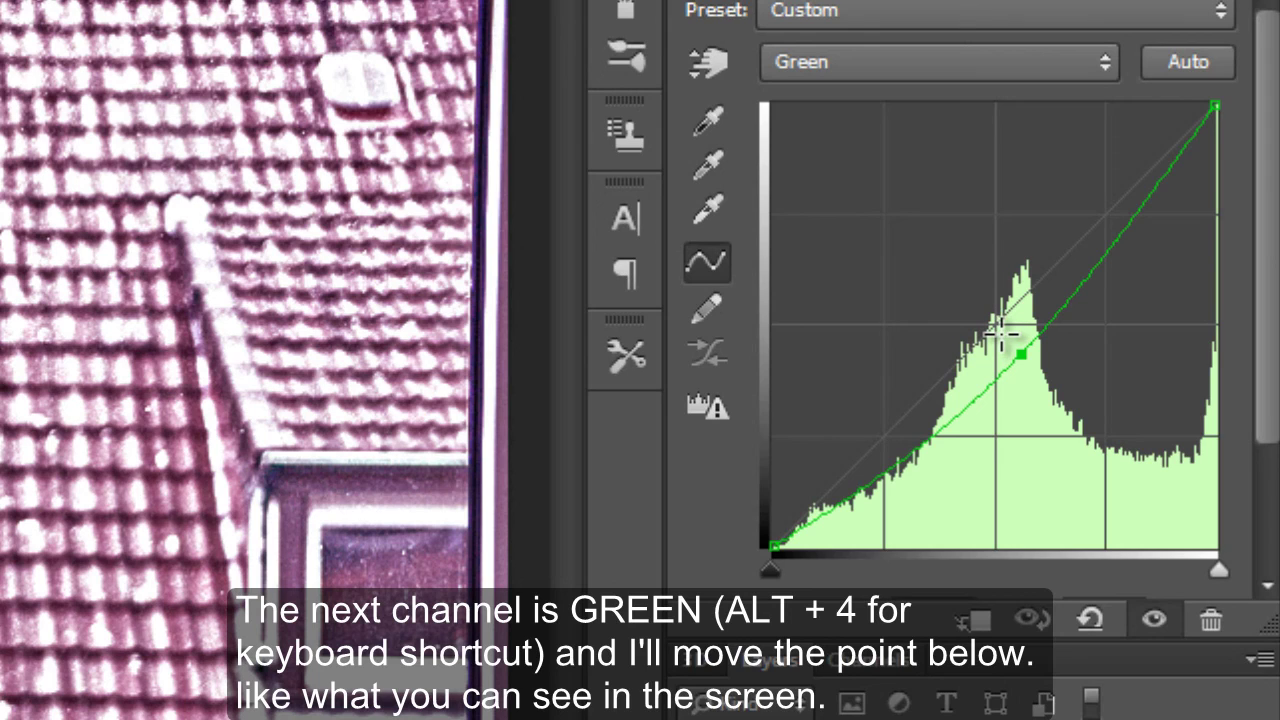
pyautogui.click(979, 60)
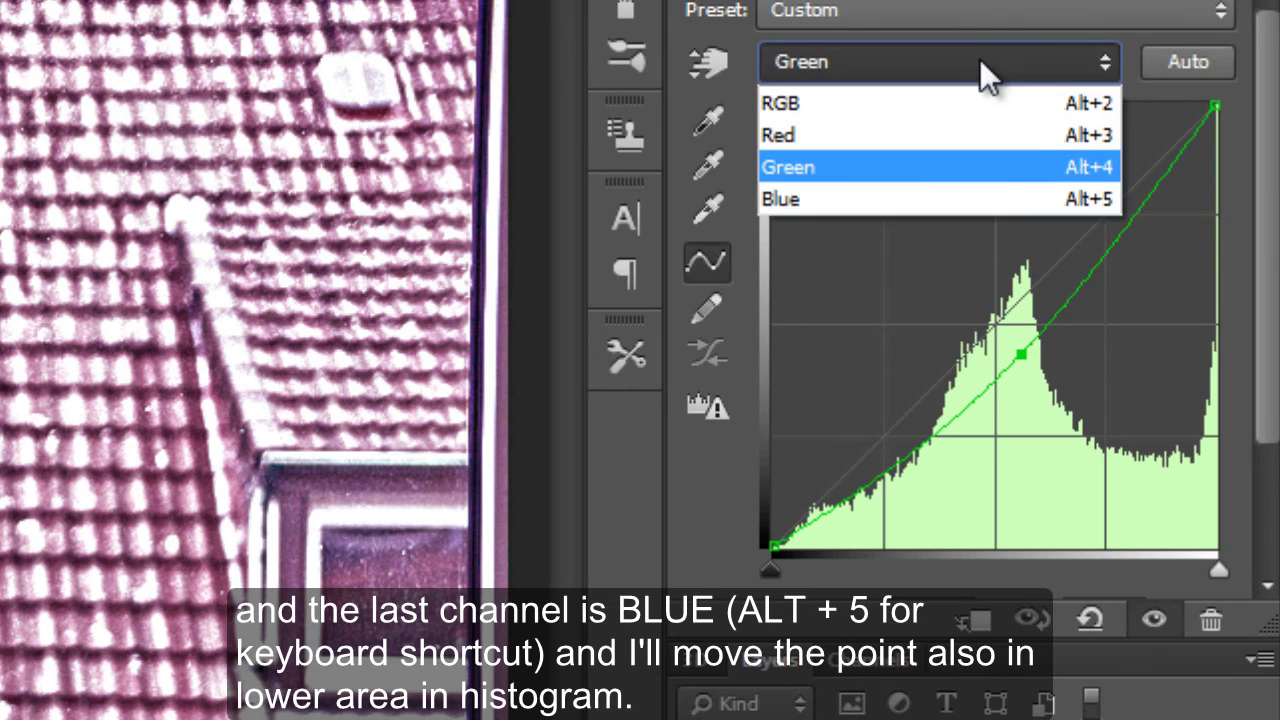
# Bend the Blue channel curve's midpoint down and fine-tune it for a warm orange grade
pyautogui.click(1003, 200)
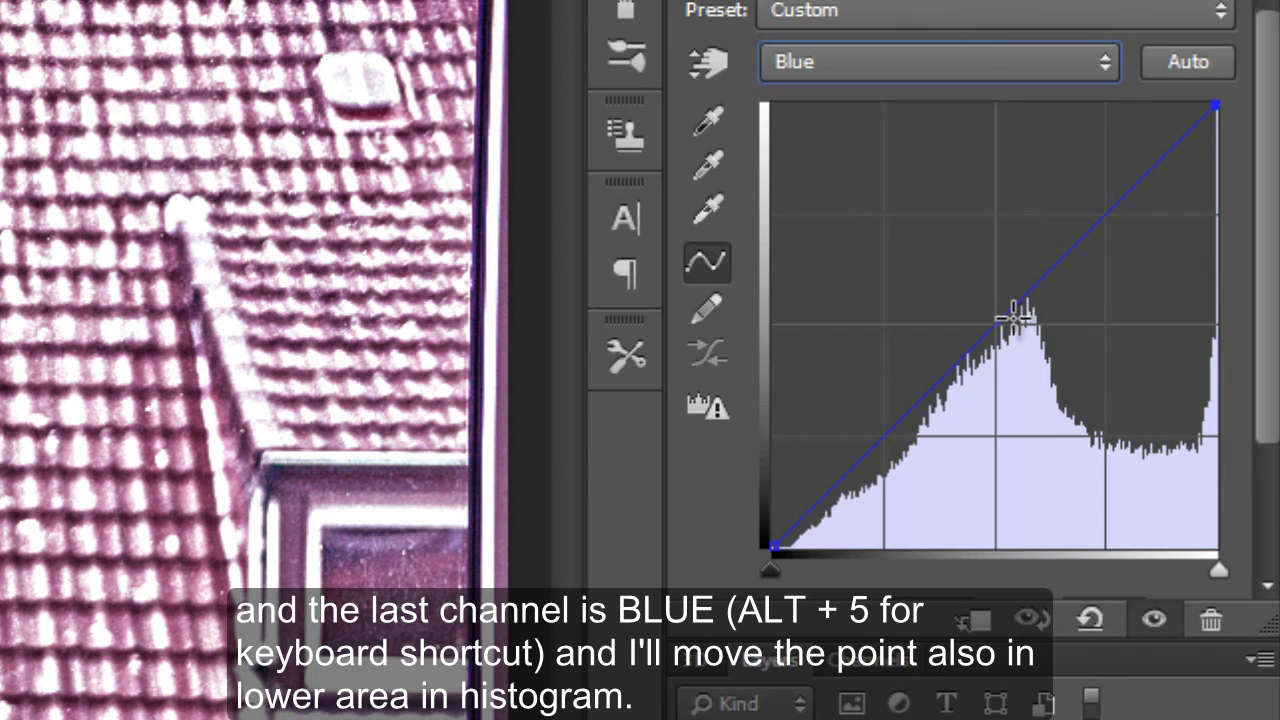
pyautogui.moveTo(1005, 322)
pyautogui.mouseDown()
pyautogui.moveTo(989, 305)
pyautogui.moveTo(1037, 355)
pyautogui.moveTo(1066, 414)
pyautogui.mouseUp()
pyautogui.moveTo(1059, 404); pyautogui.dragTo(1051, 381)
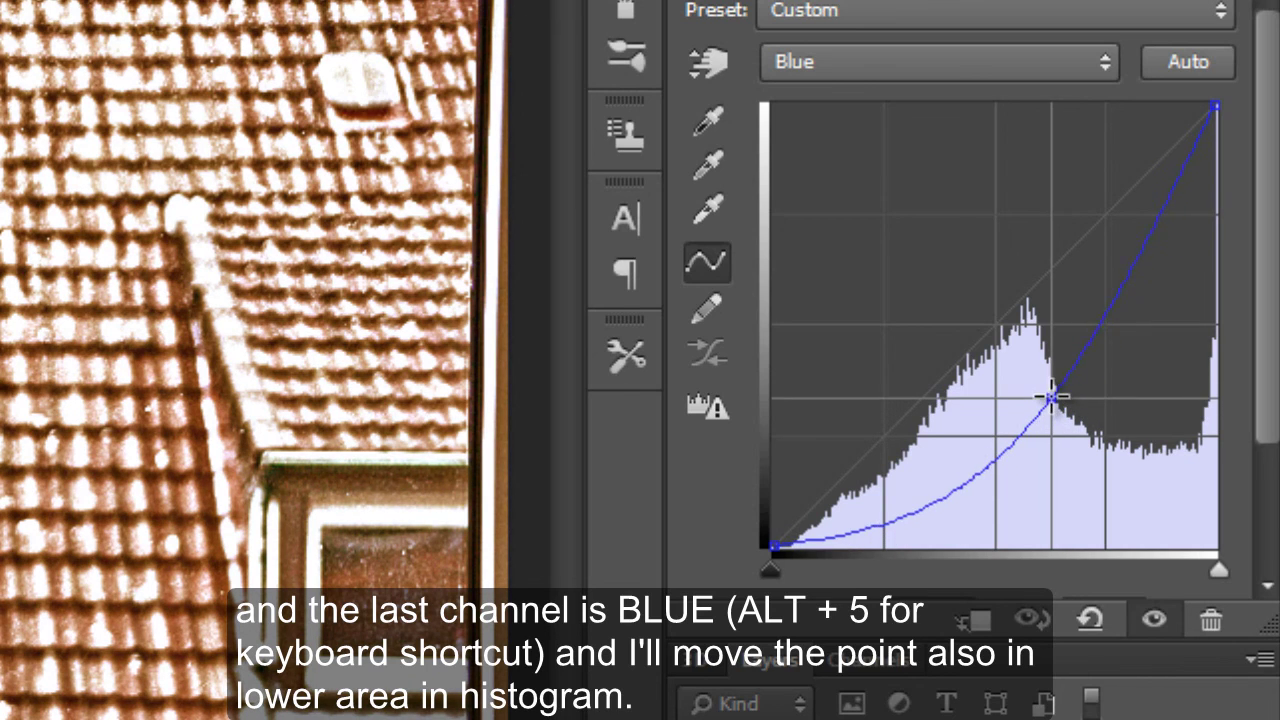